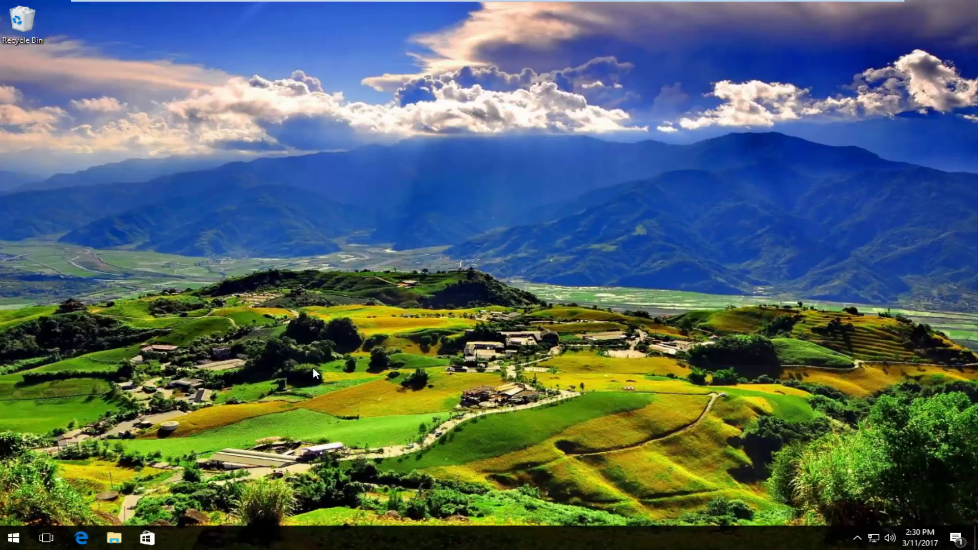
- Launch Services via a 'services' search, bring up the Windows Update service's actions, then close Services
{"action": "left_click", "coordinate": [21, 539]}
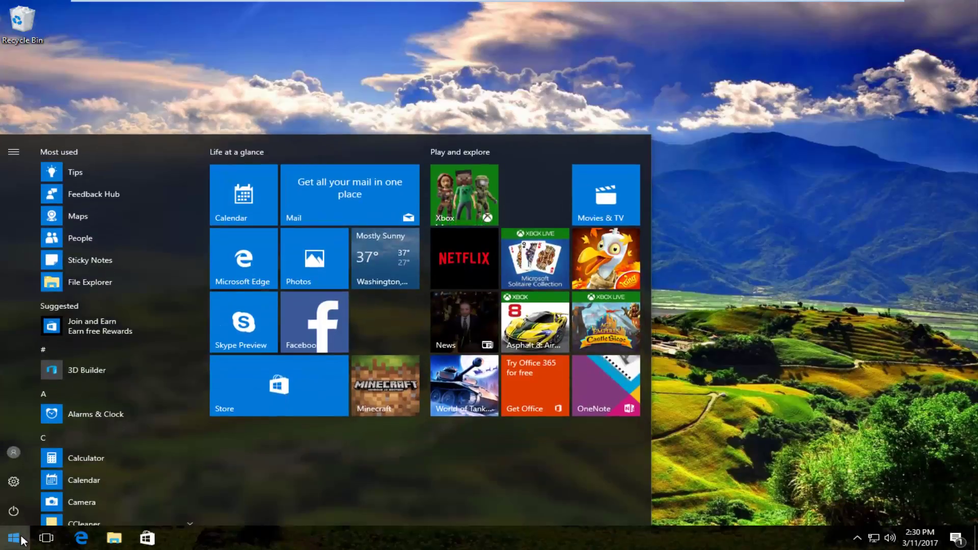
{"action": "type", "text": "services"}
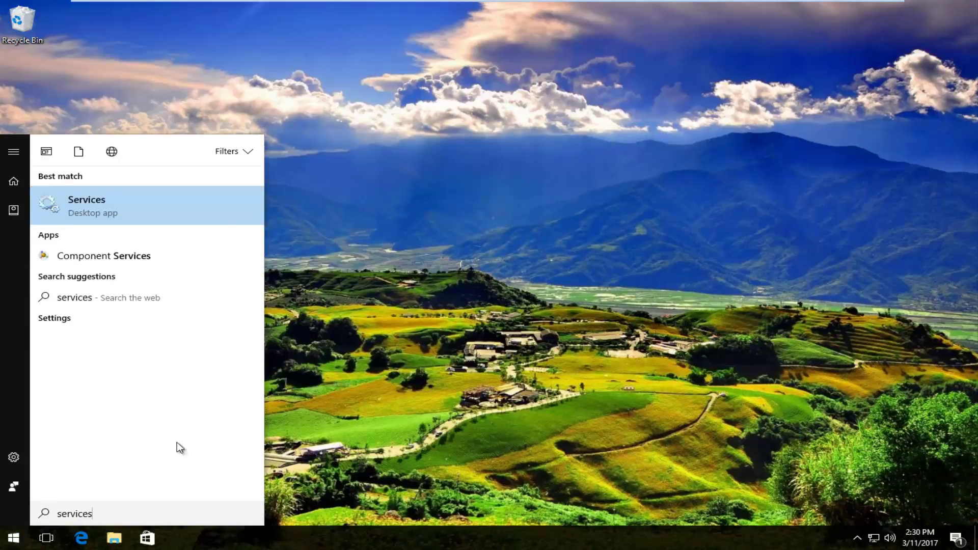
{"action": "left_click", "coordinate": [84, 203]}
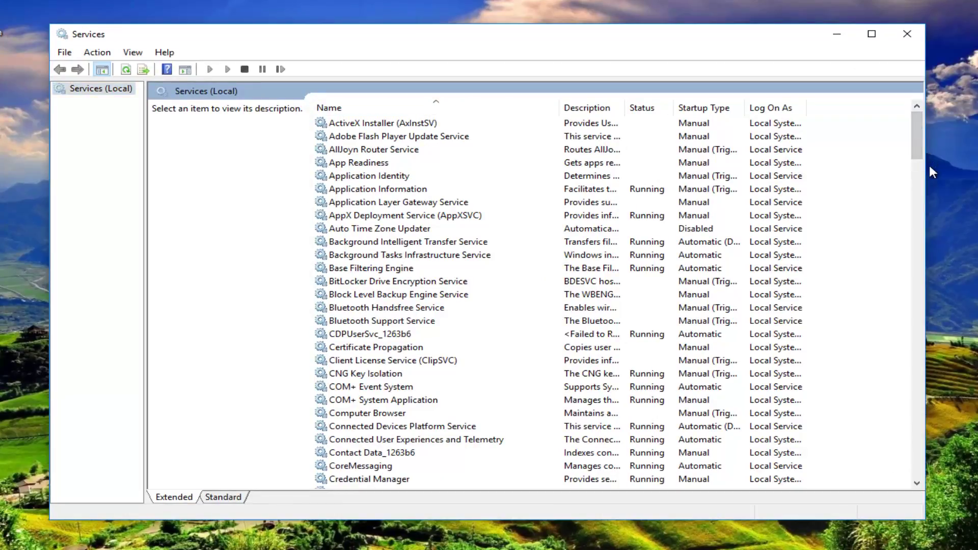
{"action": "left_click_drag", "start_coordinate": [916, 150], "coordinate": [976, 463]}
{"action": "left_click", "coordinate": [377, 347]}
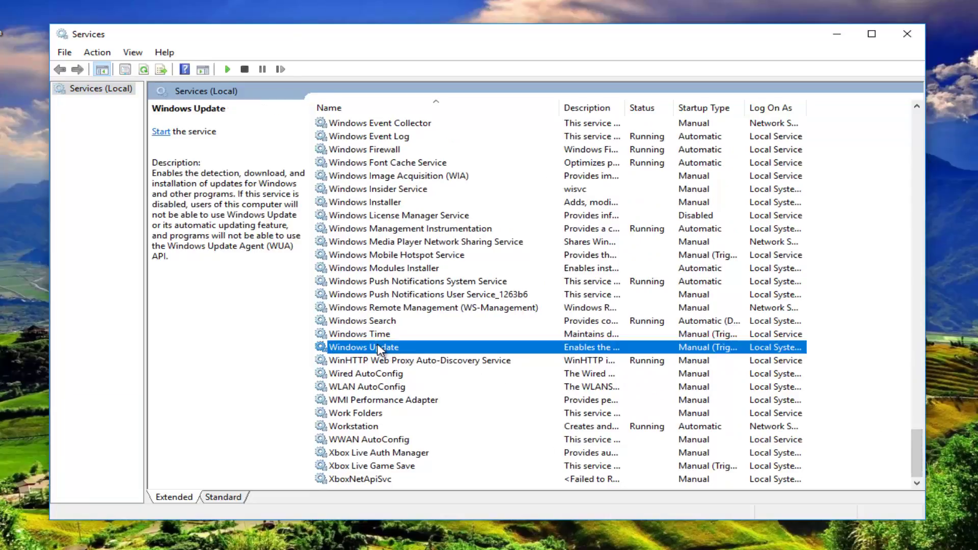
{"action": "right_click", "coordinate": [373, 346]}
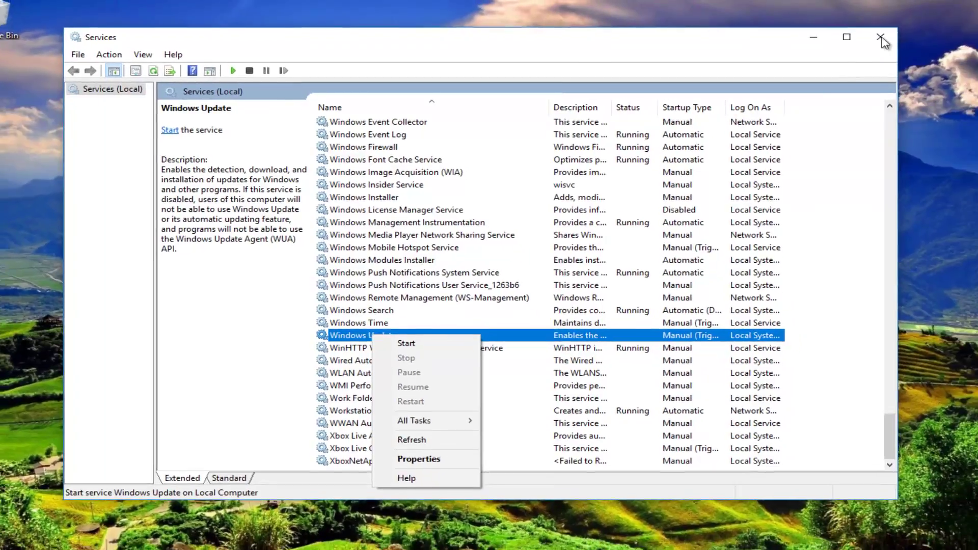
{"action": "left_click", "coordinate": [881, 38]}
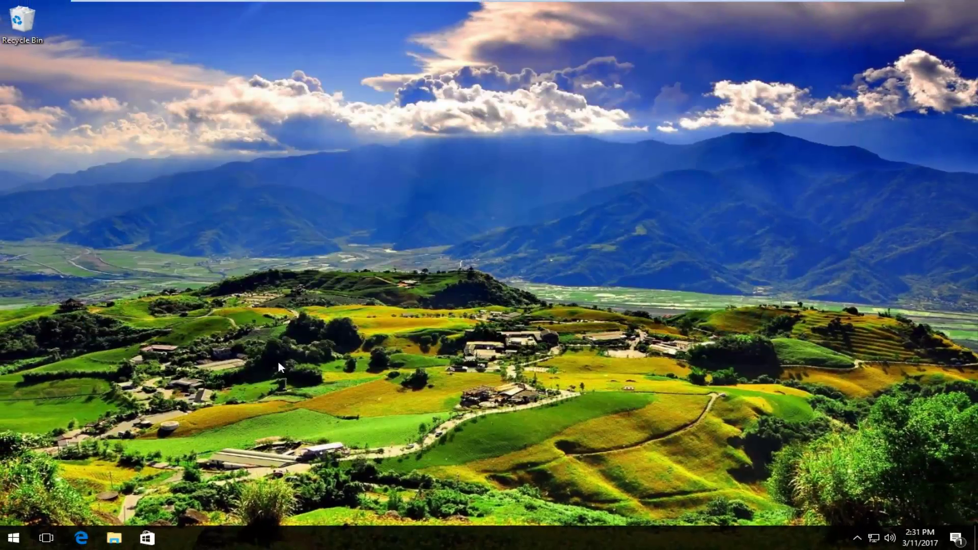
- In File Explorer, go to This PC > Local Disk (C:) > Windows > SoftwareDistribution
{"action": "left_click", "coordinate": [13, 538]}
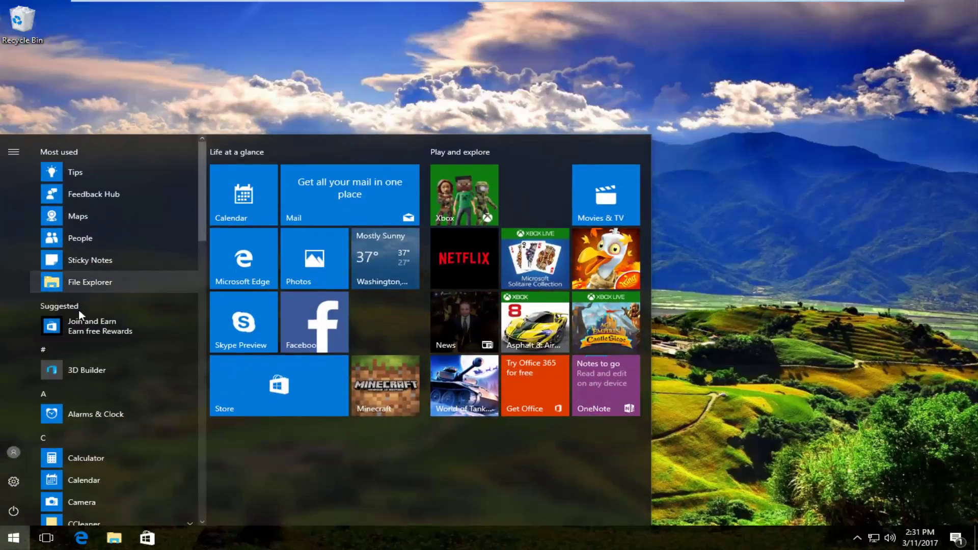
{"action": "left_click", "coordinate": [114, 539]}
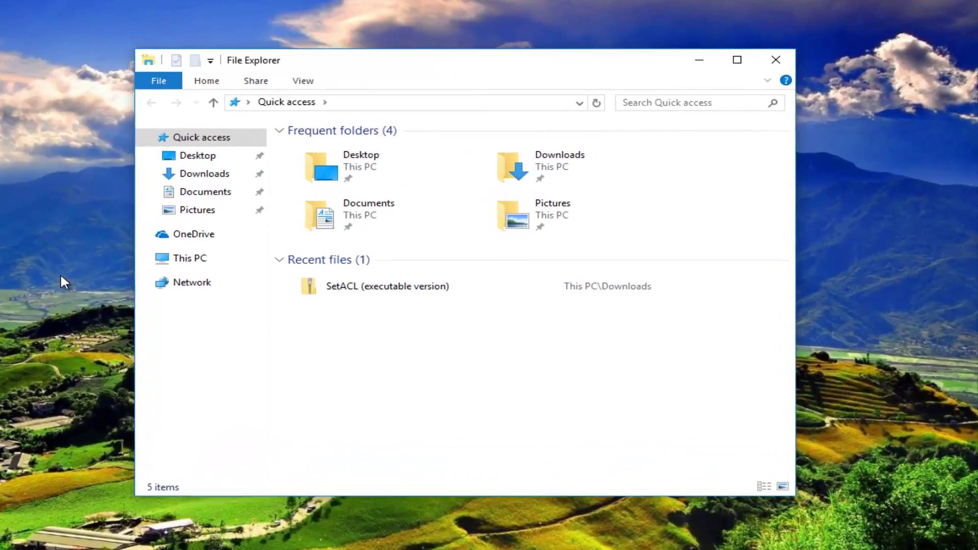
{"action": "left_click", "coordinate": [190, 261]}
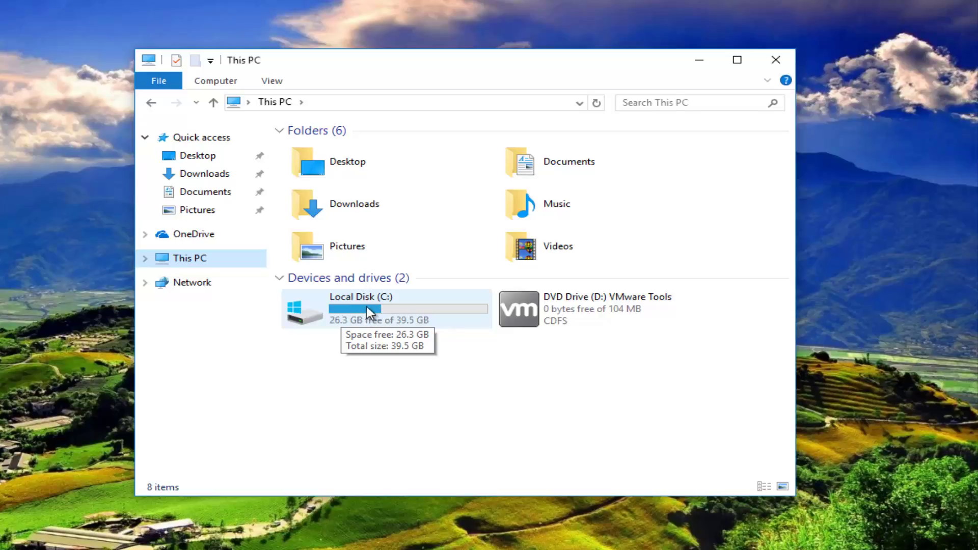
{"action": "double_click", "coordinate": [353, 306]}
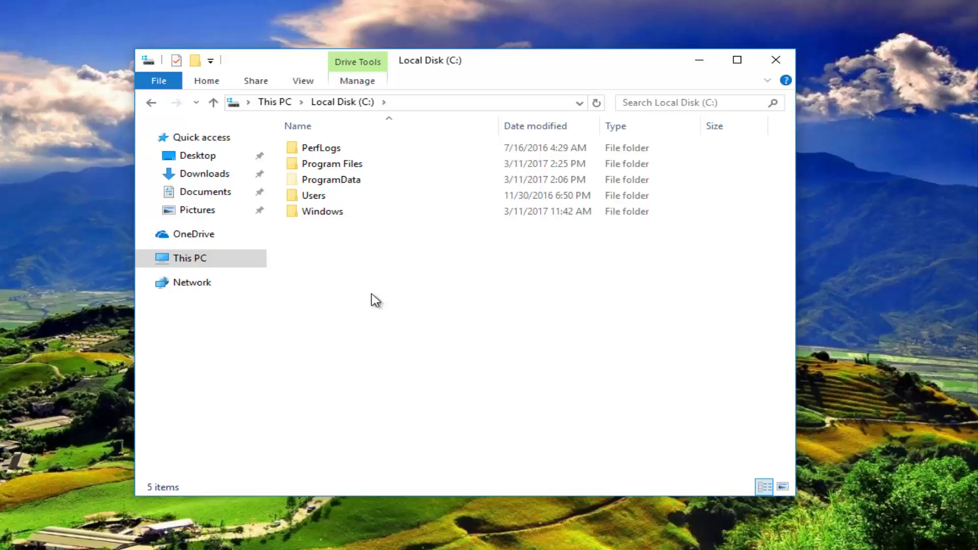
{"action": "double_click", "coordinate": [327, 214]}
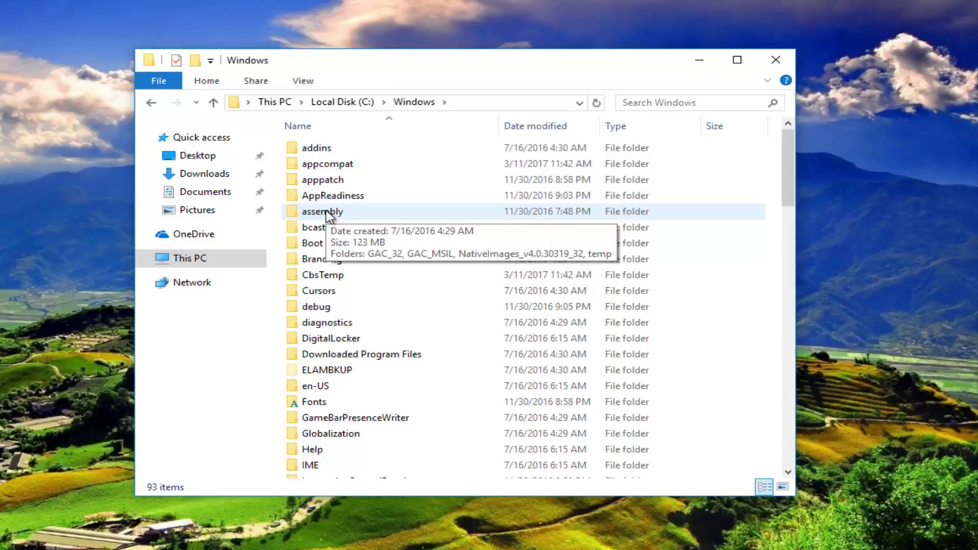
{"action": "scroll", "coordinate": [502, 295], "scroll_direction": "down", "scroll_amount": 12}
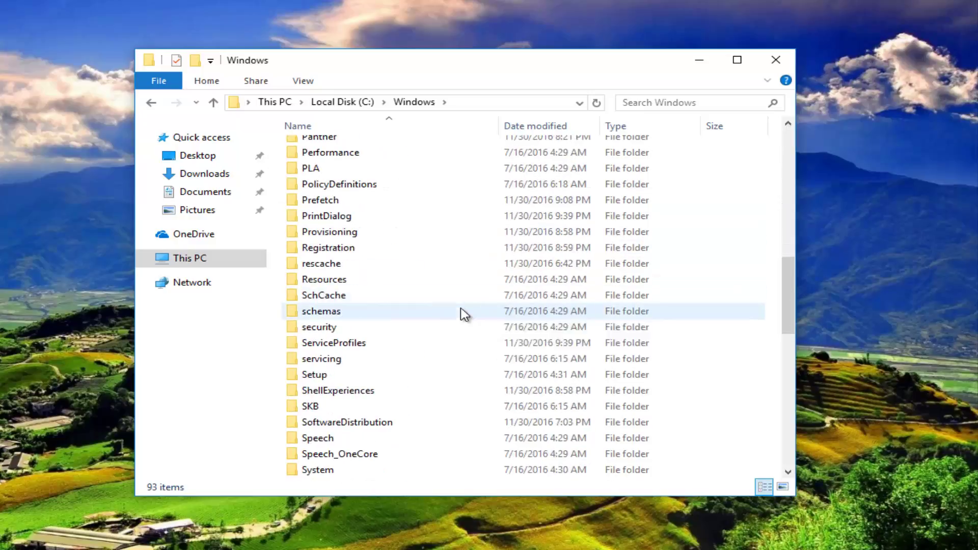
{"action": "scroll", "coordinate": [387, 356], "scroll_direction": "down", "scroll_amount": 1}
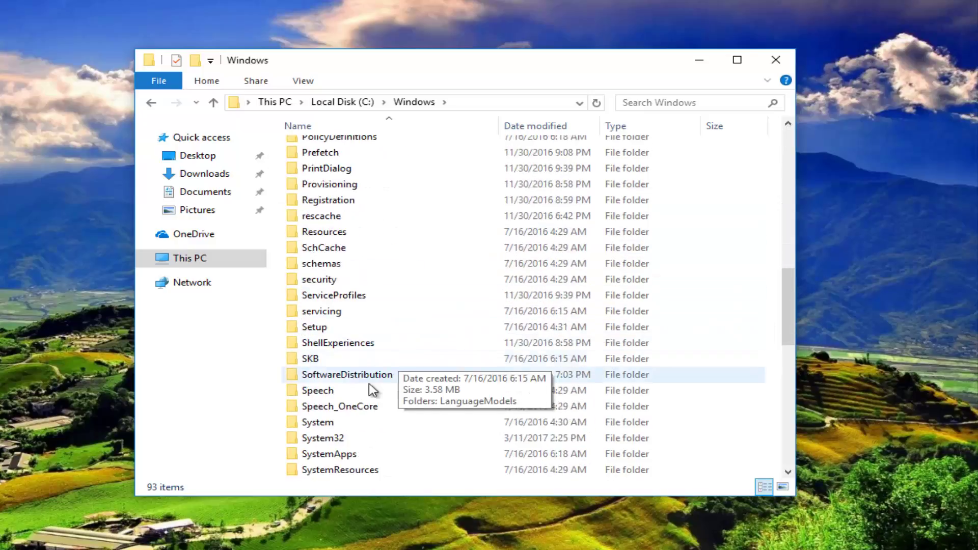
{"action": "double_click", "coordinate": [342, 377]}
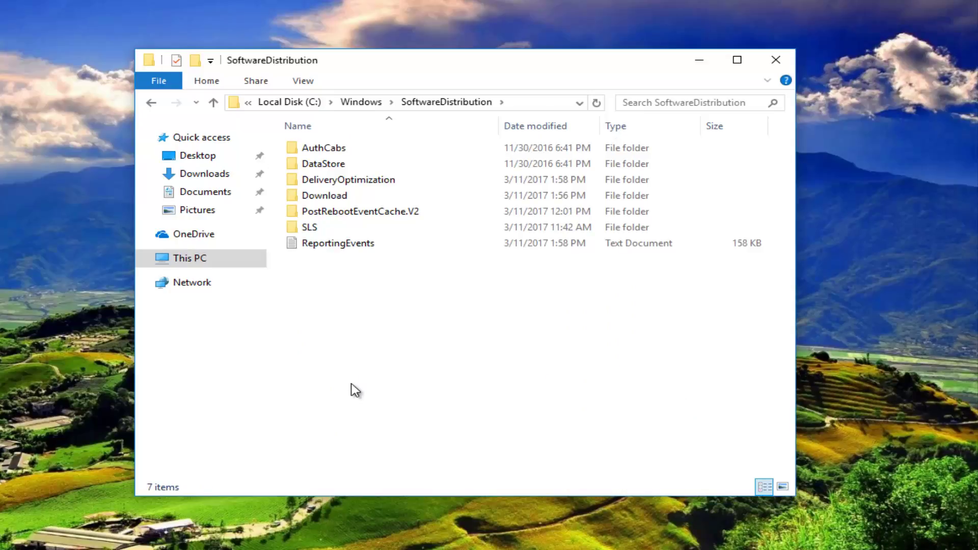
- Open the Download folder, select all 36 update folders and delete them
{"action": "left_click", "coordinate": [316, 197]}
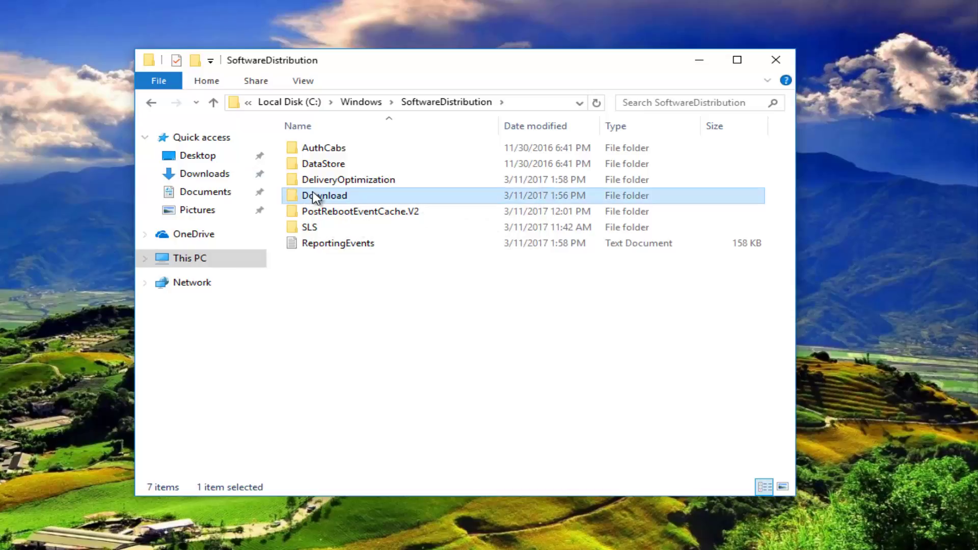
{"action": "double_click", "coordinate": [315, 198]}
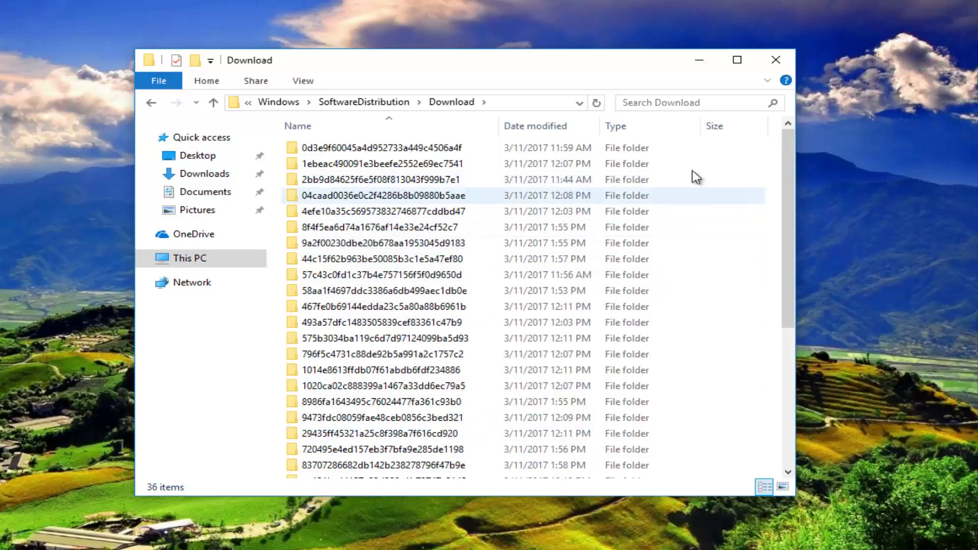
{"action": "left_click_drag", "start_coordinate": [694, 155], "coordinate": [626, 102]}
{"action": "left_click", "coordinate": [585, 259]}
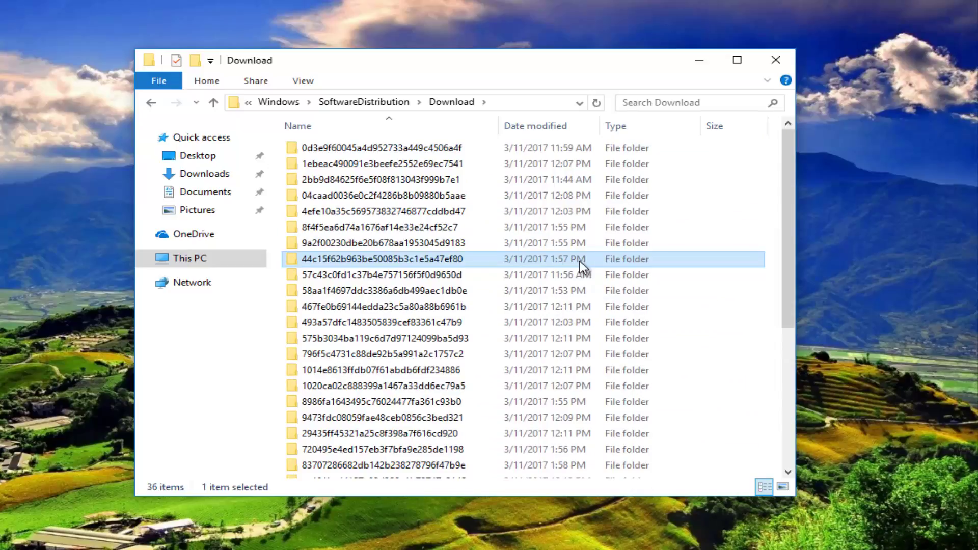
{"action": "key", "text": "ctrl+a"}
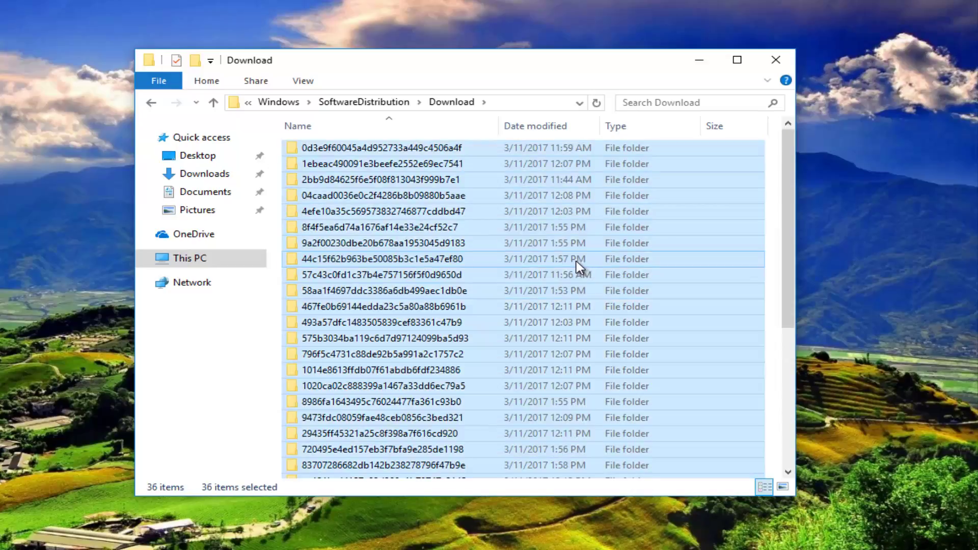
{"action": "right_click", "coordinate": [517, 229]}
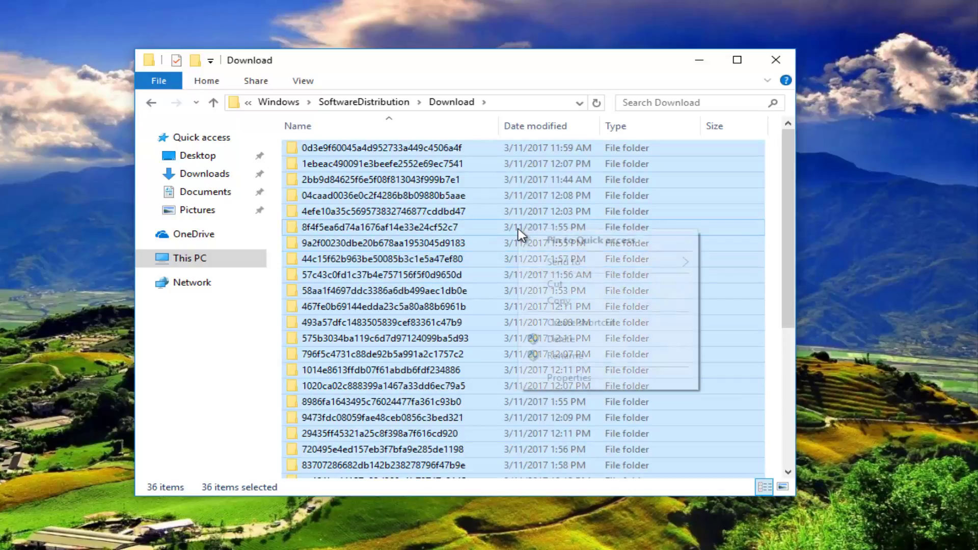
{"action": "left_click", "coordinate": [566, 341]}
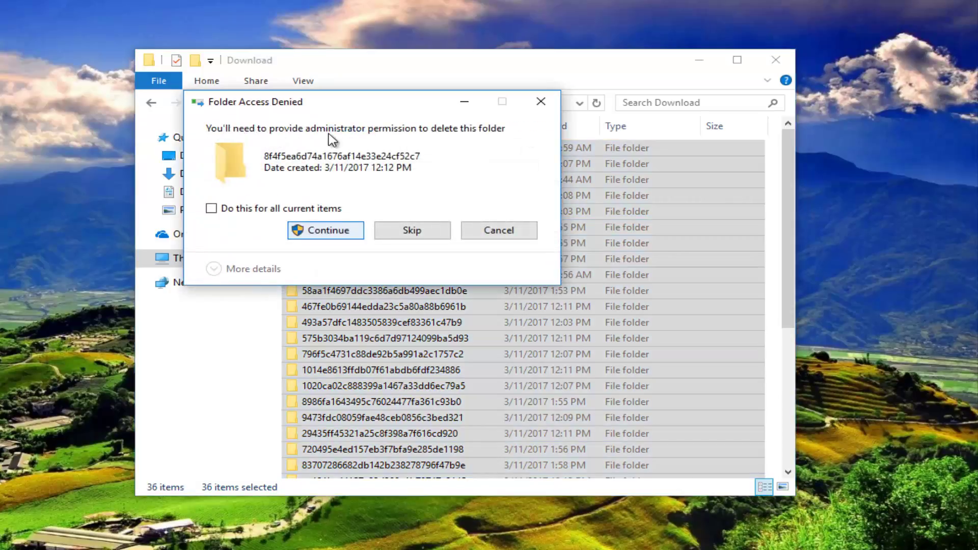
- Grant administrator permission for all current items so the Download folder empties completely
{"action": "key", "text": "Return"}
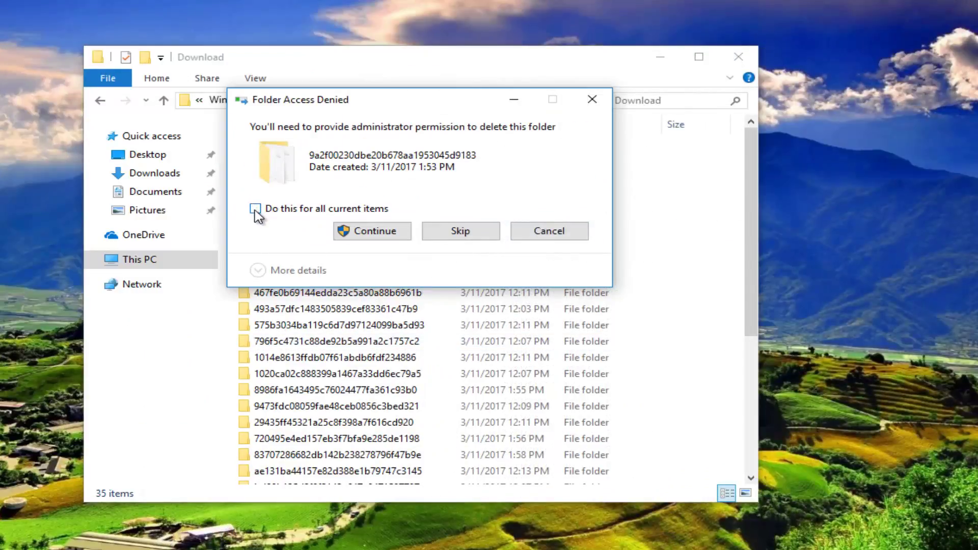
{"action": "left_click", "coordinate": [255, 210]}
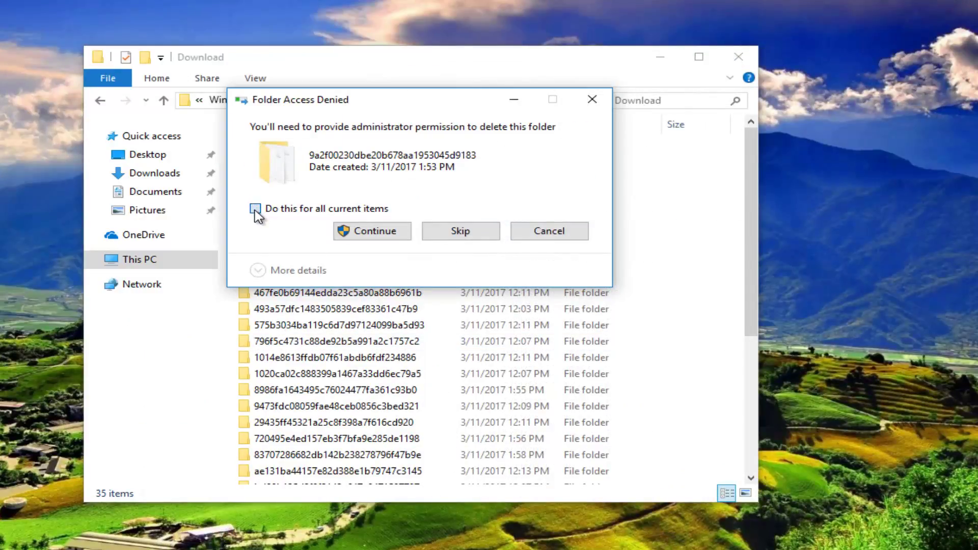
{"action": "left_click", "coordinate": [361, 234]}
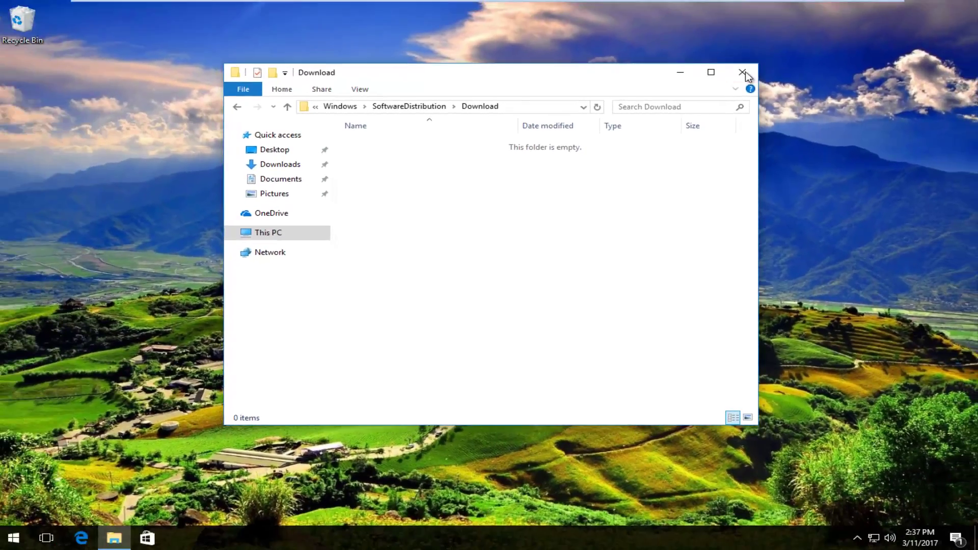
- Close the emptied Download window and launch Services via a 'servi' search
{"action": "left_click", "coordinate": [743, 73]}
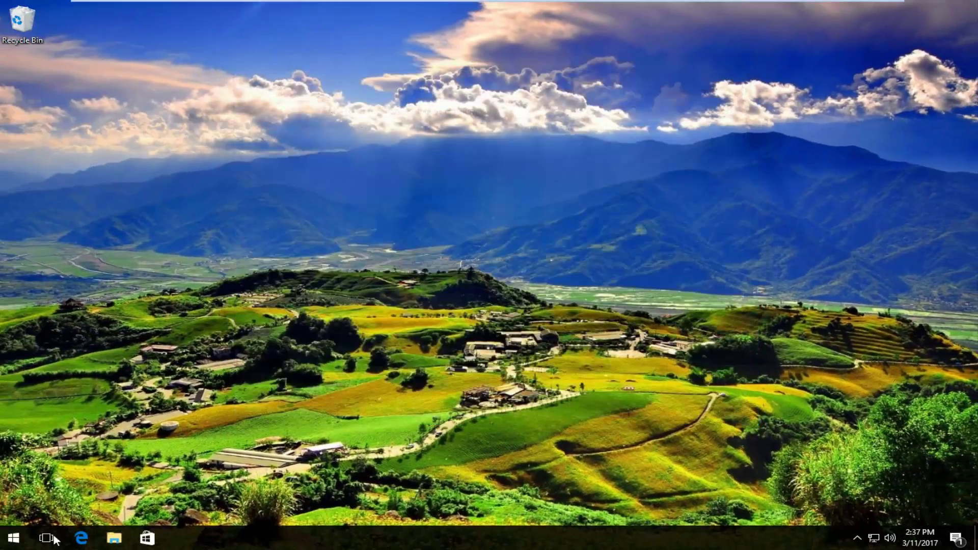
{"action": "left_click", "coordinate": [21, 541]}
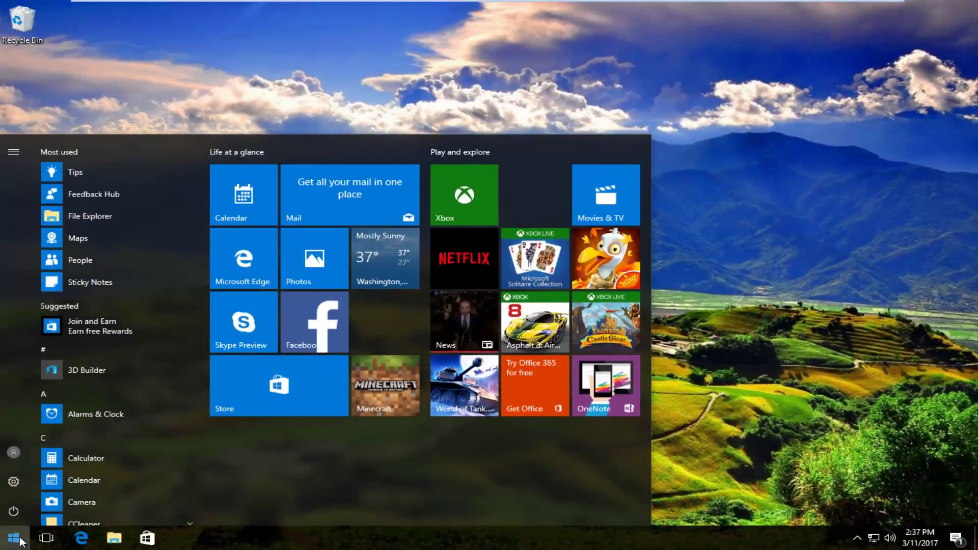
{"action": "type", "text": "servi"}
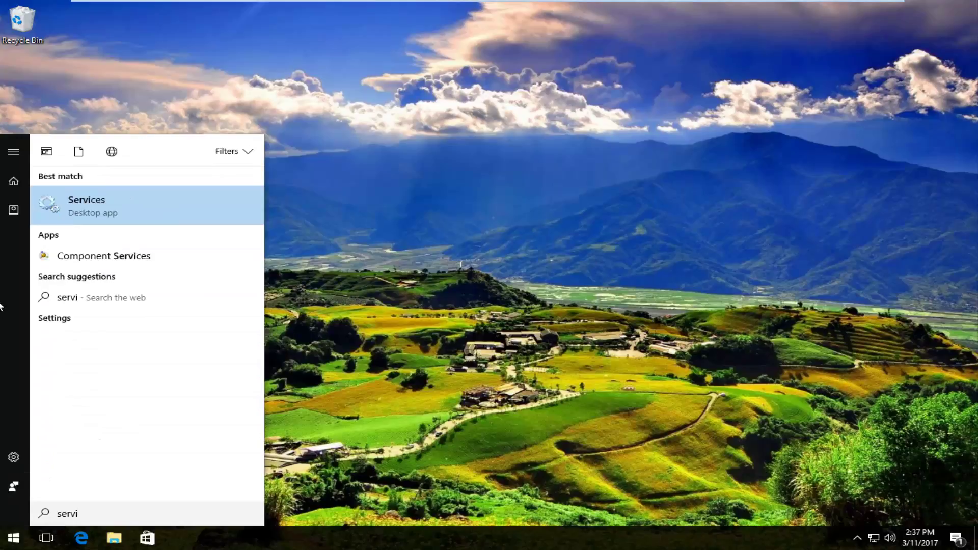
{"action": "left_click", "coordinate": [72, 213]}
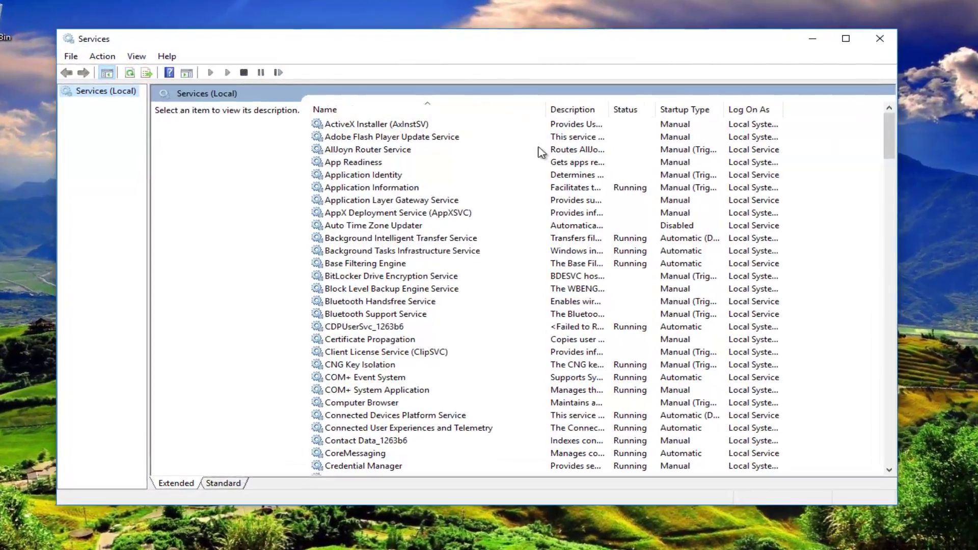
- Start the Windows Update service and open its Properties dialog
{"action": "left_click_drag", "start_coordinate": [888, 135], "coordinate": [814, 428]}
{"action": "scroll", "coordinate": [491, 399], "scroll_direction": "down", "scroll_amount": 2}
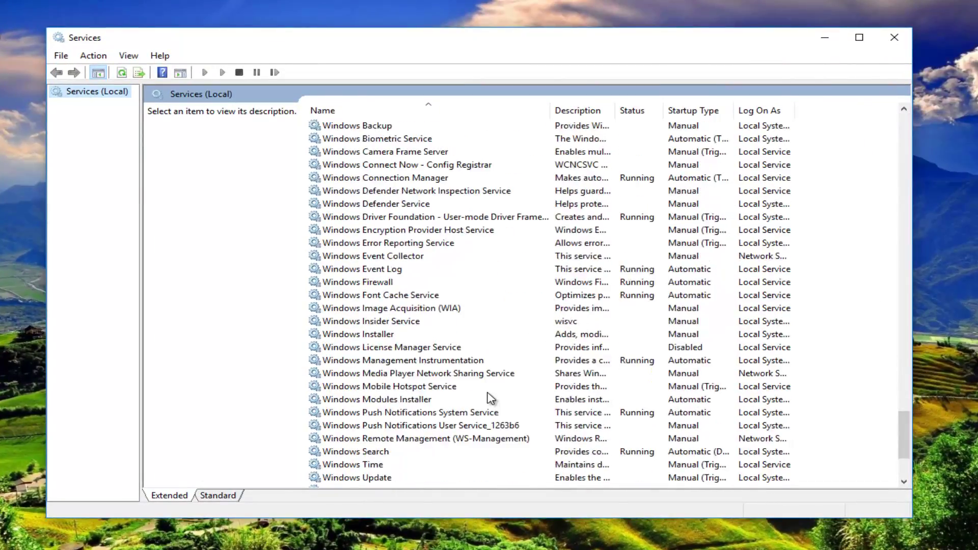
{"action": "scroll", "coordinate": [433, 408], "scroll_direction": "down", "scroll_amount": 2}
{"action": "scroll", "coordinate": [375, 379], "scroll_direction": "down", "scroll_amount": 2}
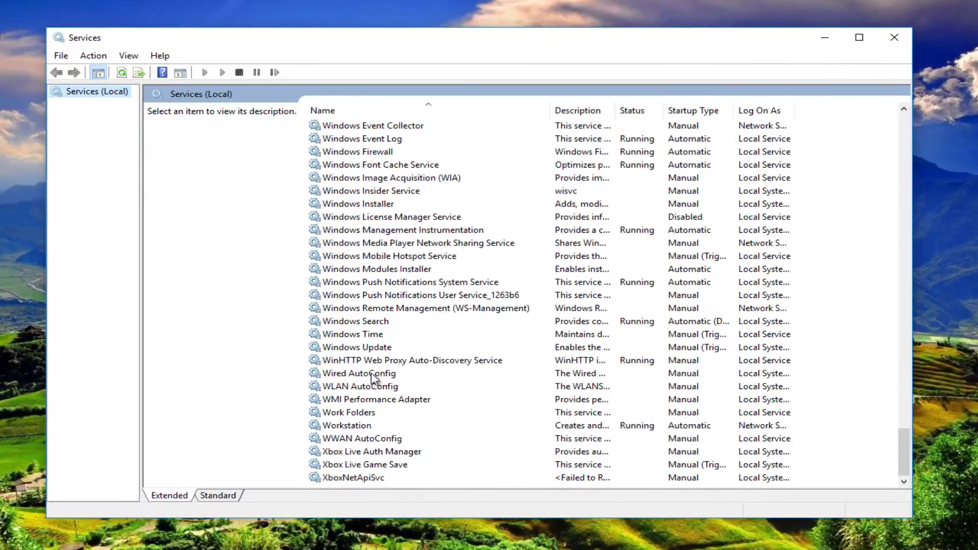
{"action": "left_click", "coordinate": [357, 347]}
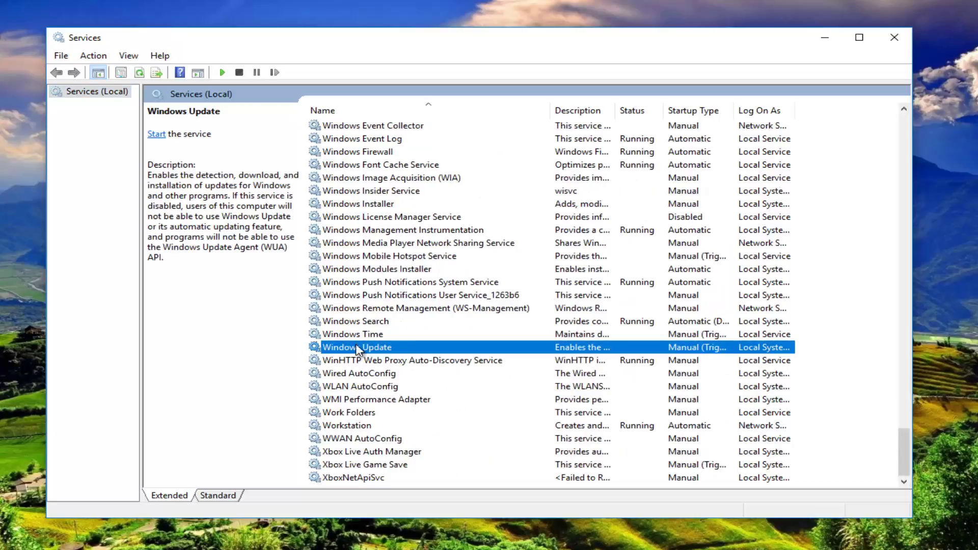
{"action": "left_click", "coordinate": [154, 135]}
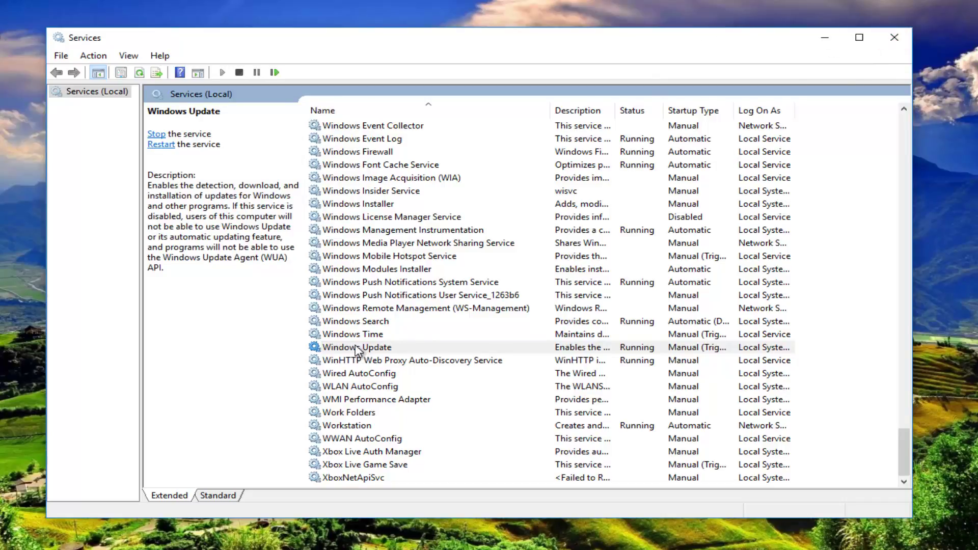
{"action": "left_click", "coordinate": [361, 345]}
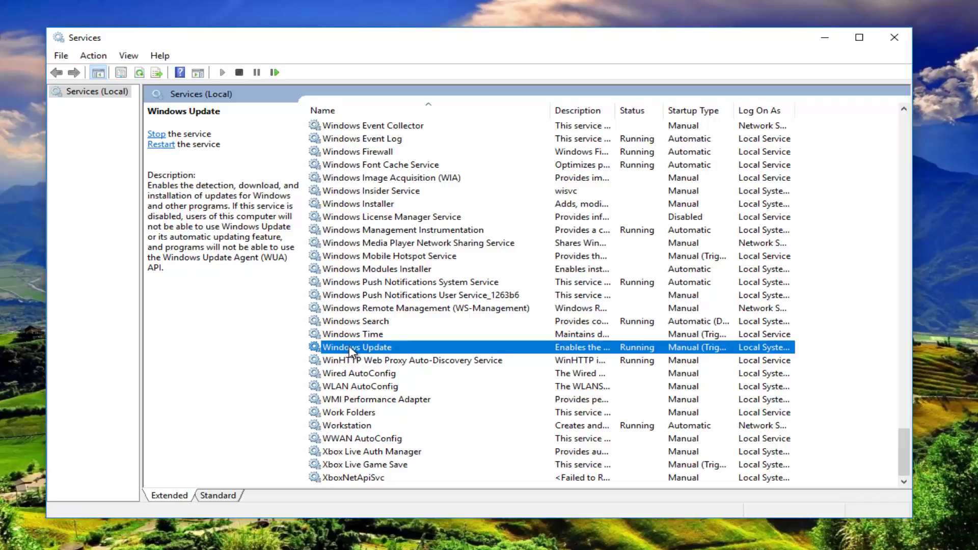
{"action": "double_click", "coordinate": [350, 349]}
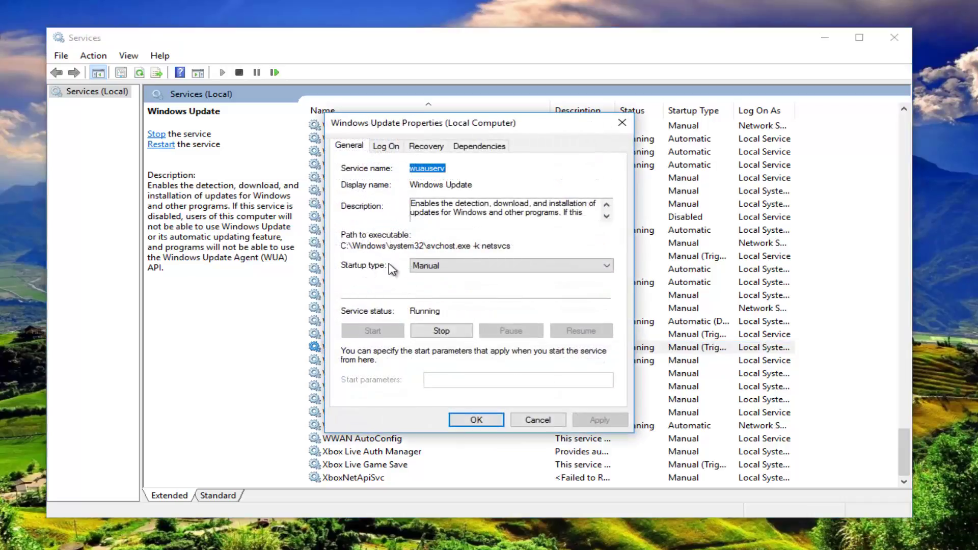
- Change Windows Update's startup type from Manual to Automatic, apply it, and close Services
{"action": "left_click", "coordinate": [441, 266]}
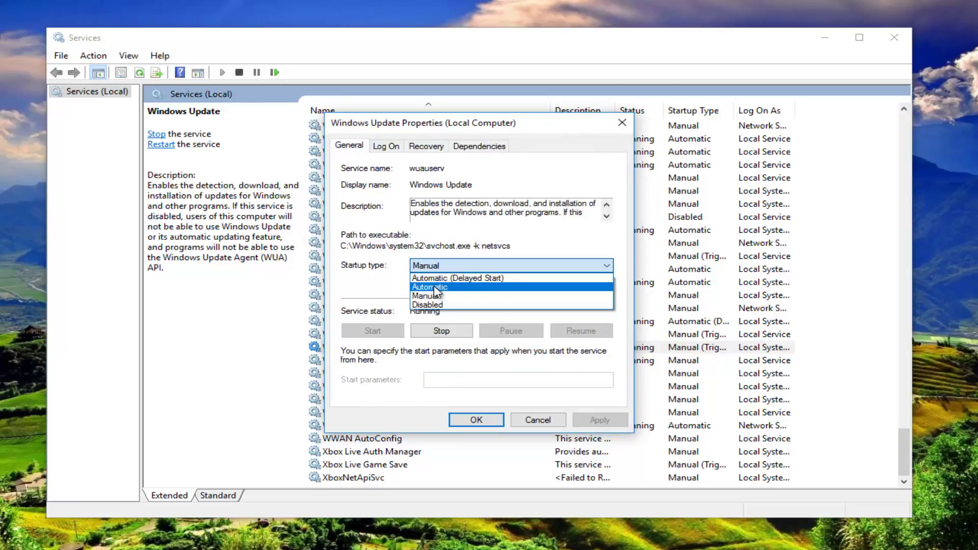
{"action": "left_click", "coordinate": [436, 287]}
{"action": "left_click", "coordinate": [588, 421]}
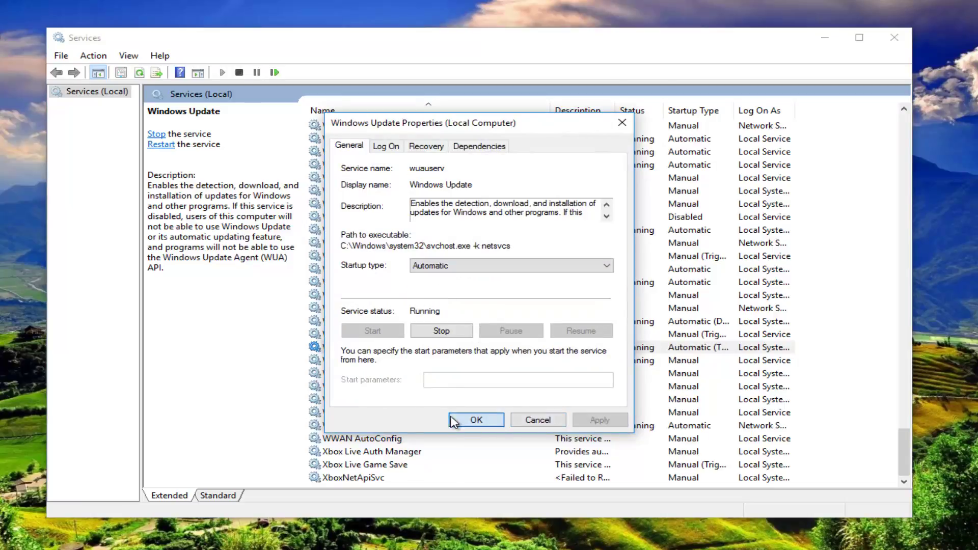
{"action": "left_click", "coordinate": [468, 421]}
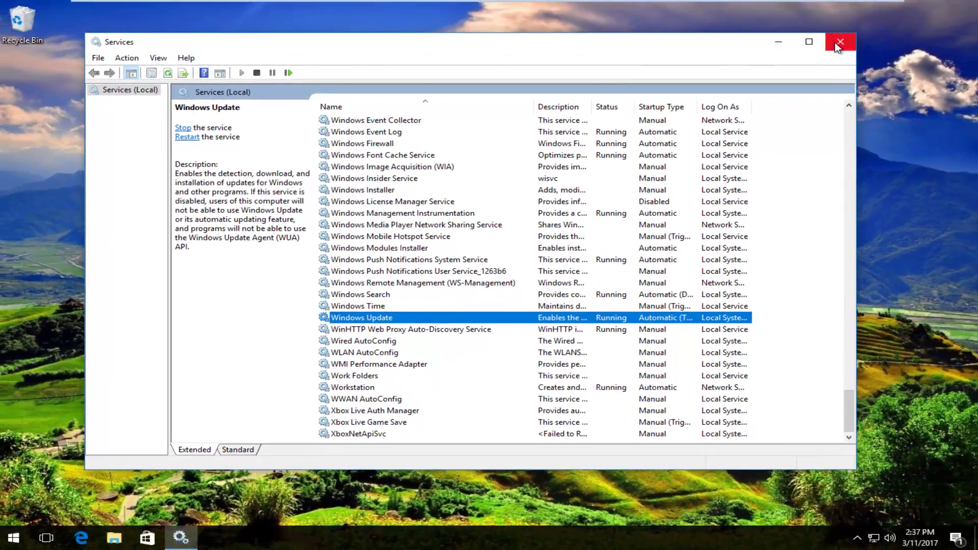
{"action": "left_click", "coordinate": [894, 38]}
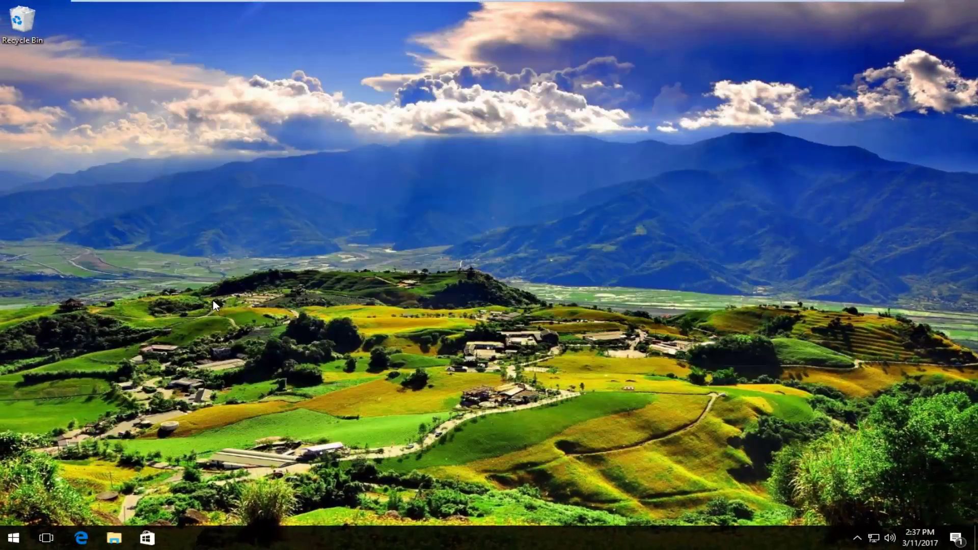